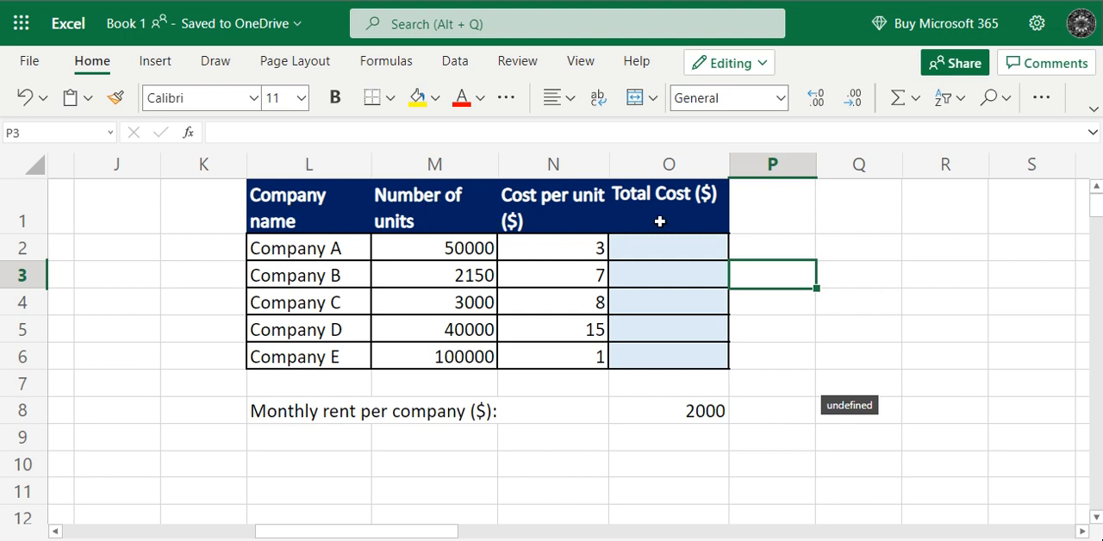
- Review the cost table's column headers, the company list and the monthly rent per company in O8
click(664, 221)
click(541, 227)
click(446, 215)
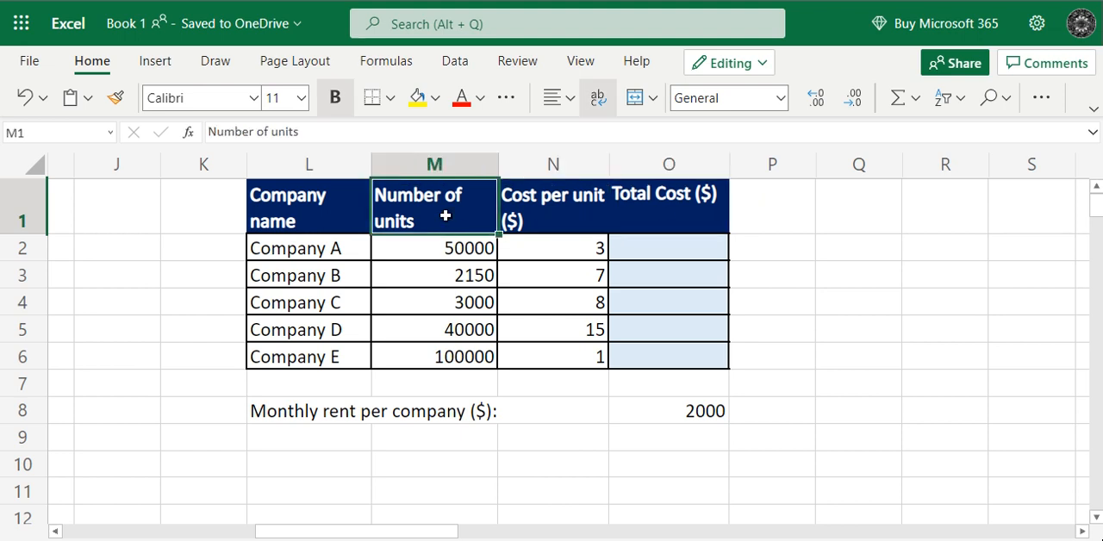
click(331, 216)
click(351, 420)
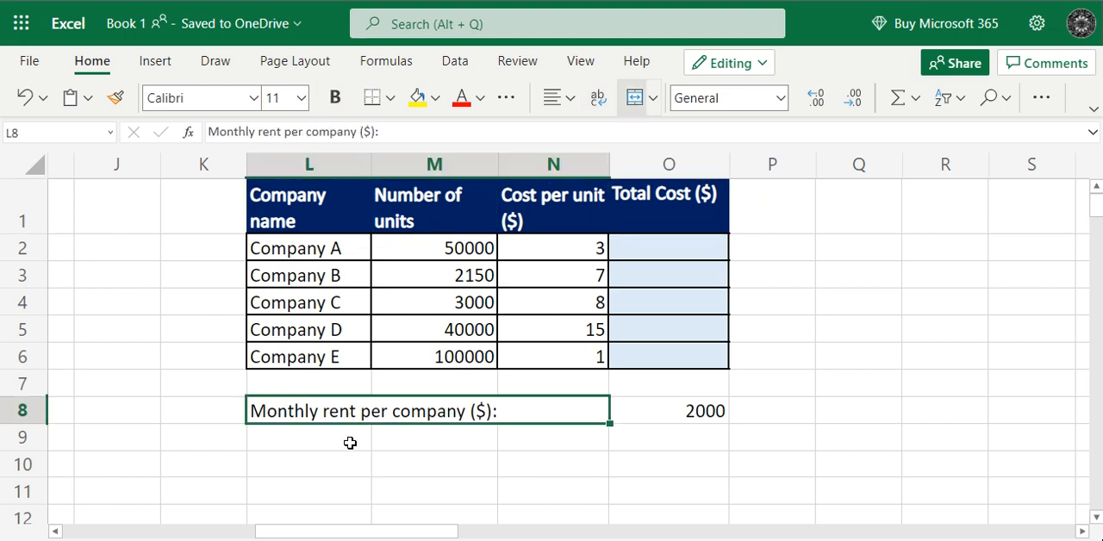
click(687, 417)
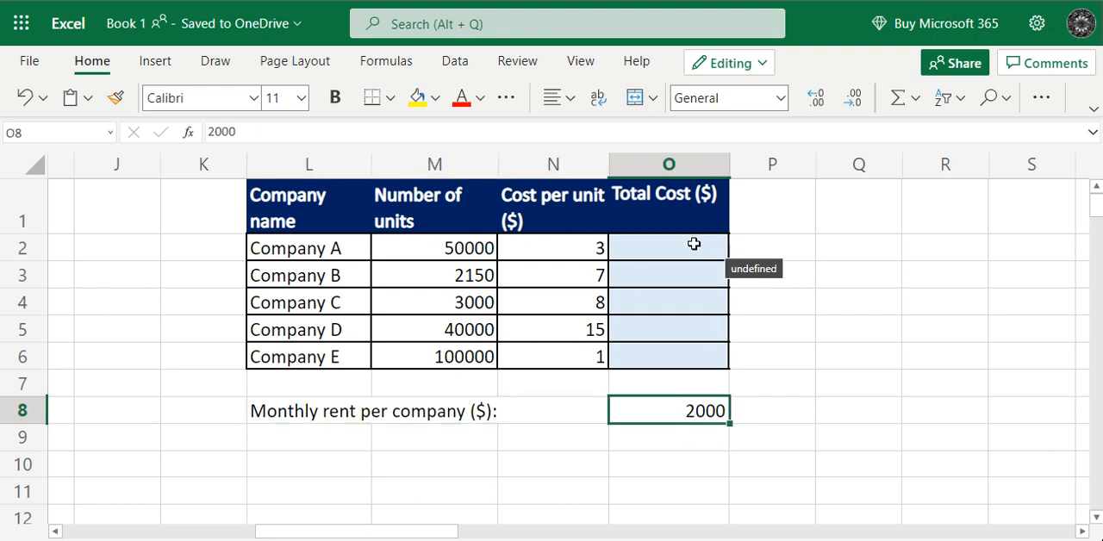
click(674, 223)
drag(674, 223, 685, 357)
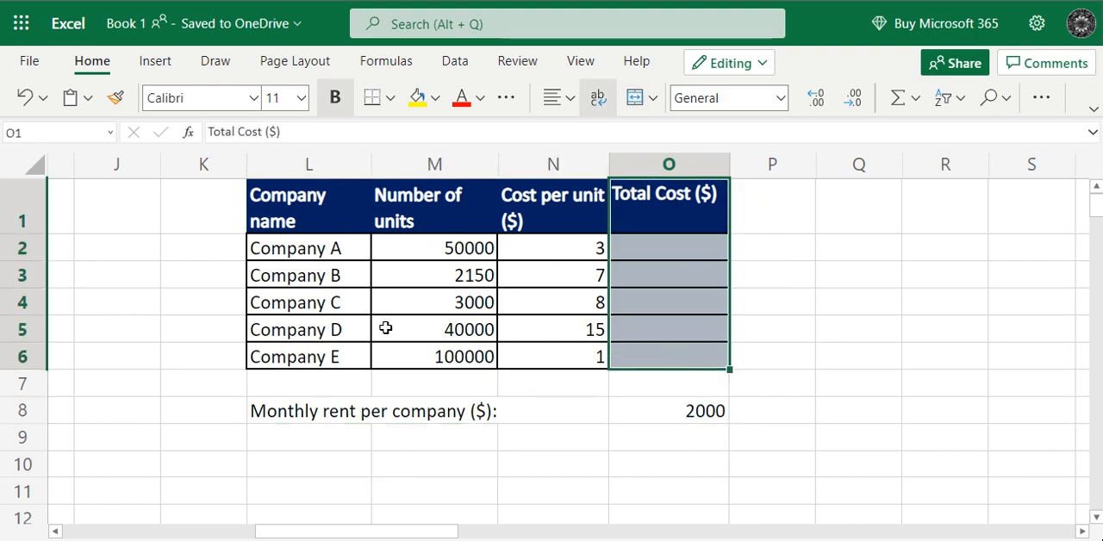
drag(327, 248, 354, 394)
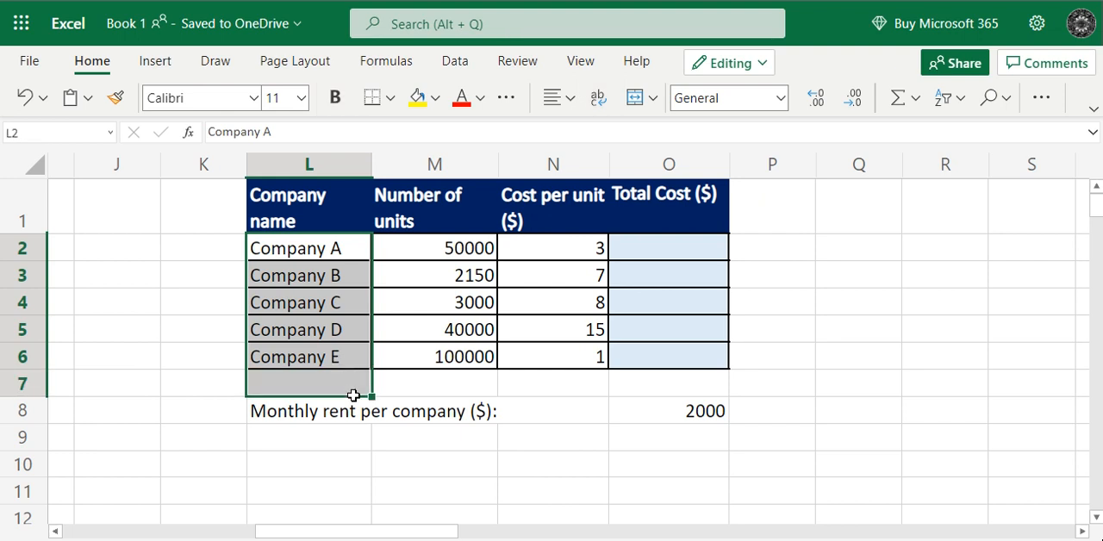
- Enter the formula =M2*N2+O8 in O2 to calculate Company A's total cost including rent
click(674, 254)
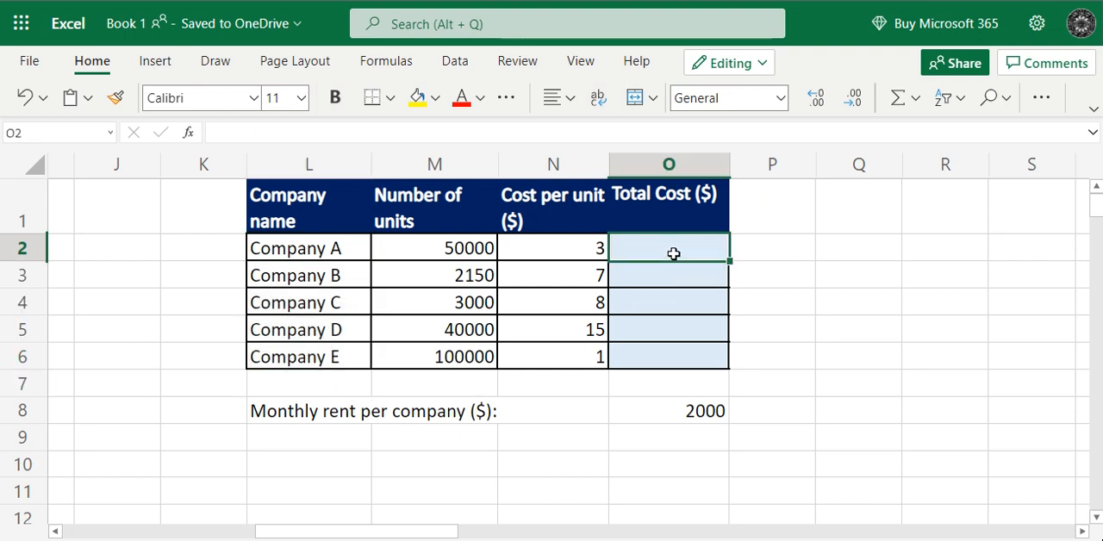
text(=)
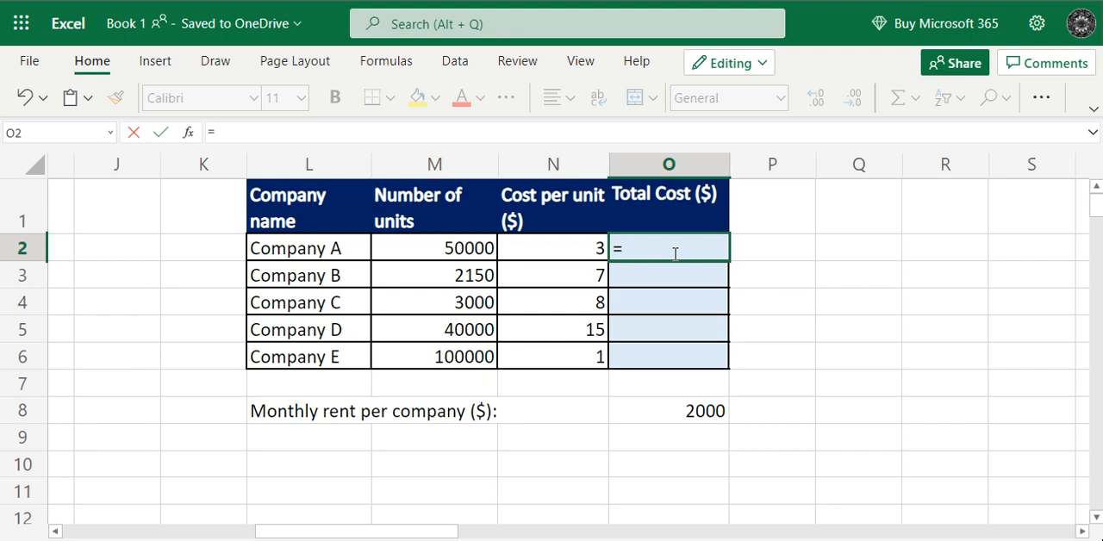
click(469, 249)
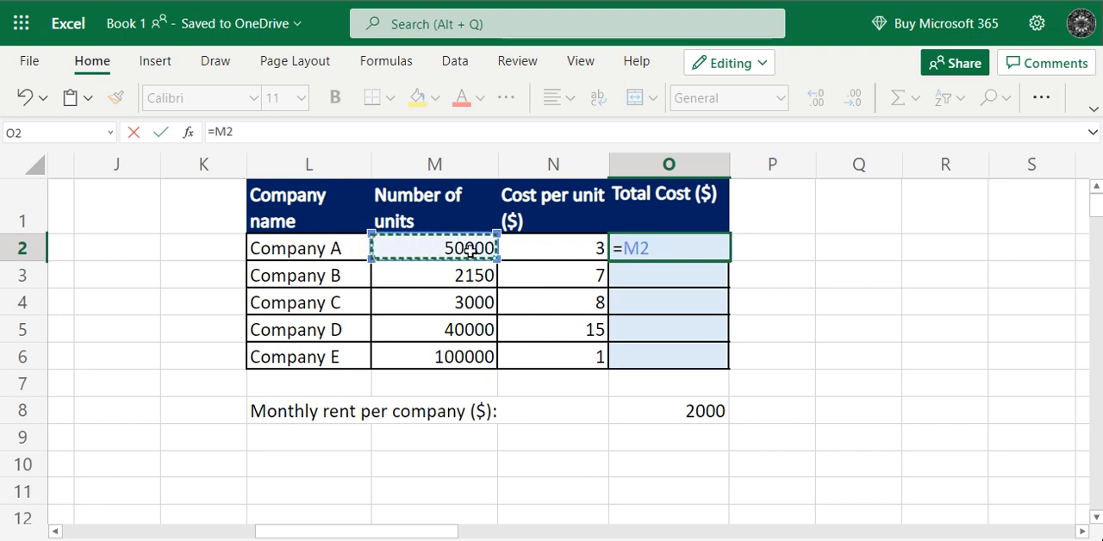
text(*)
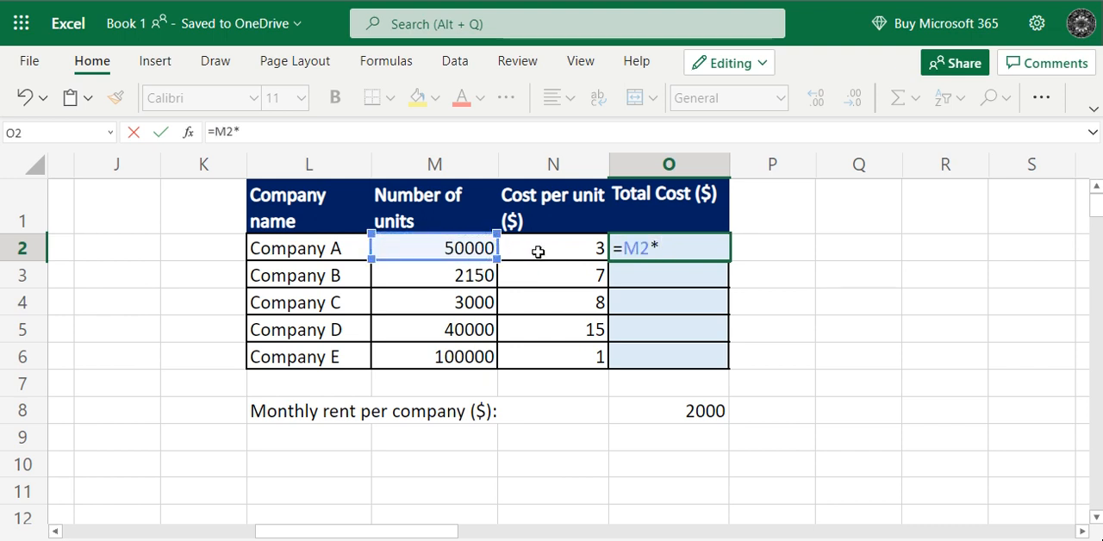
click(538, 252)
text(+)
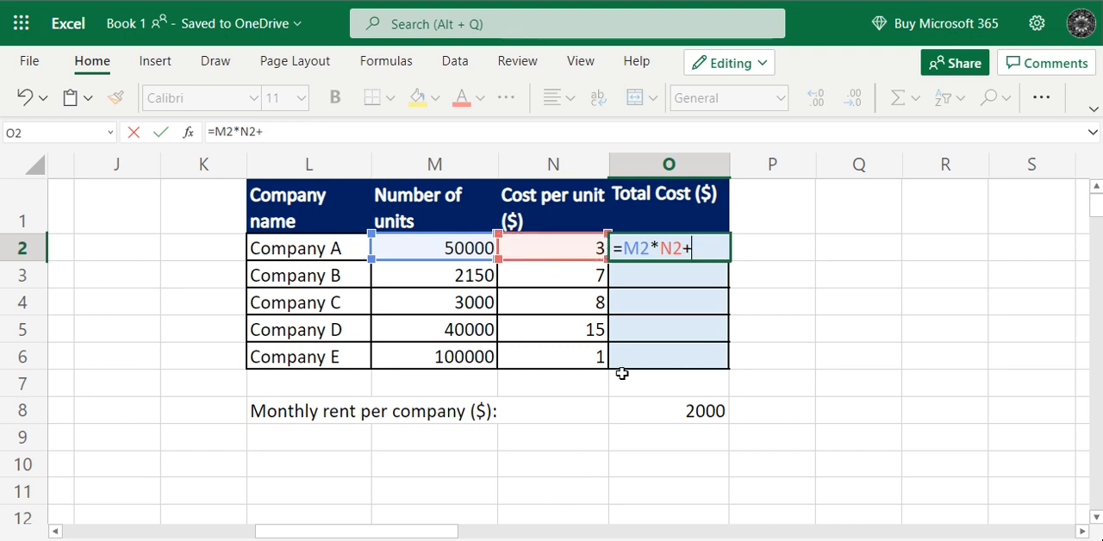
click(660, 410)
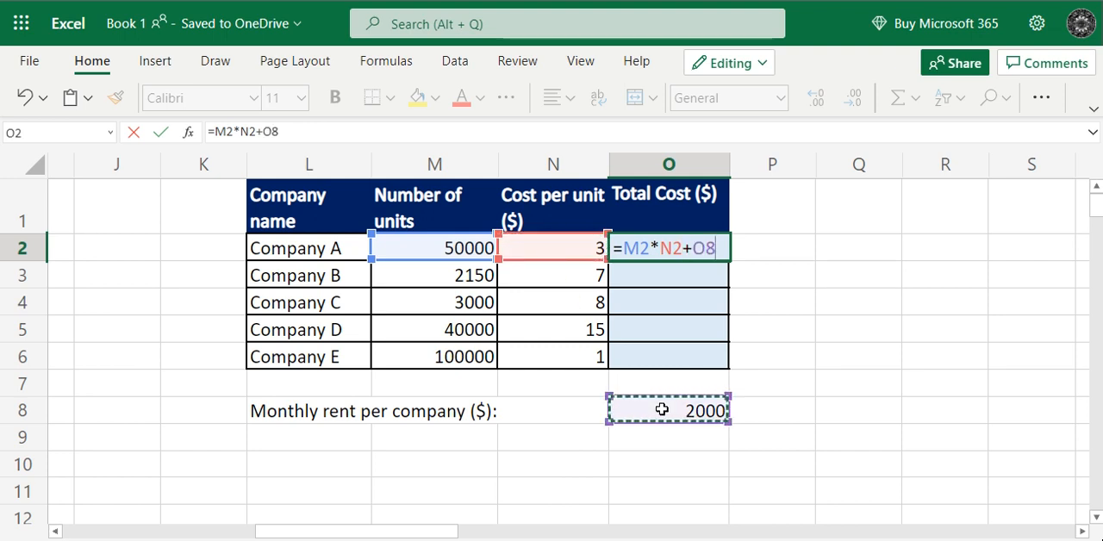
key(Return)
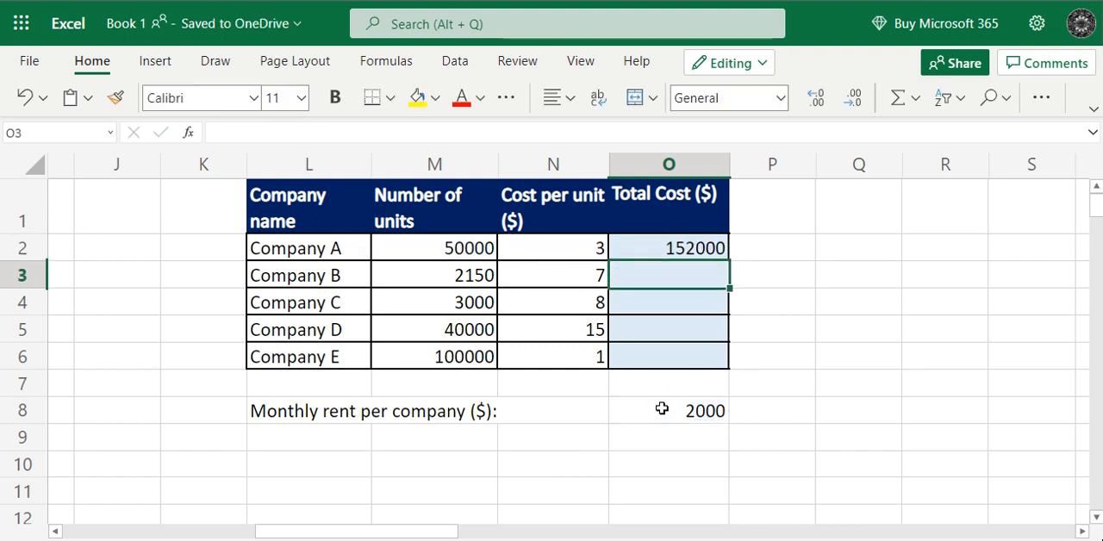
- Fill the Total Cost formula from O2 down through O6 for the remaining companies
click(690, 250)
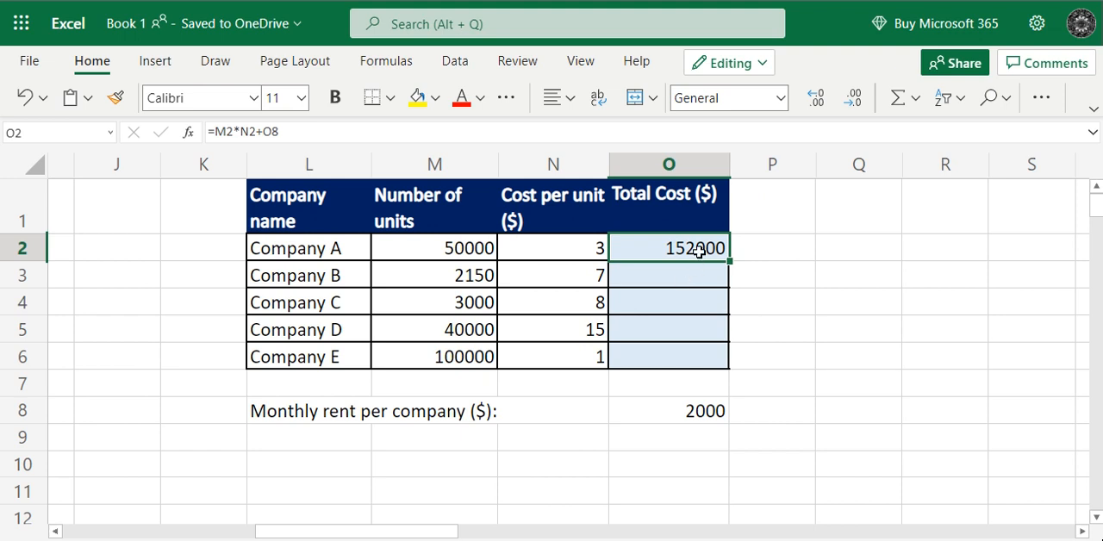
click(699, 280)
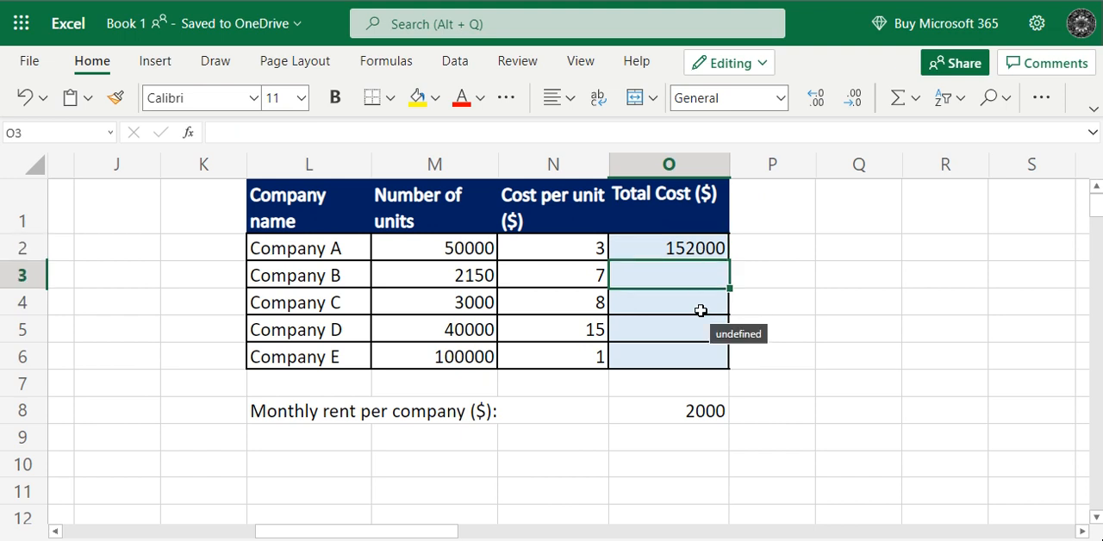
click(702, 309)
click(702, 330)
click(712, 247)
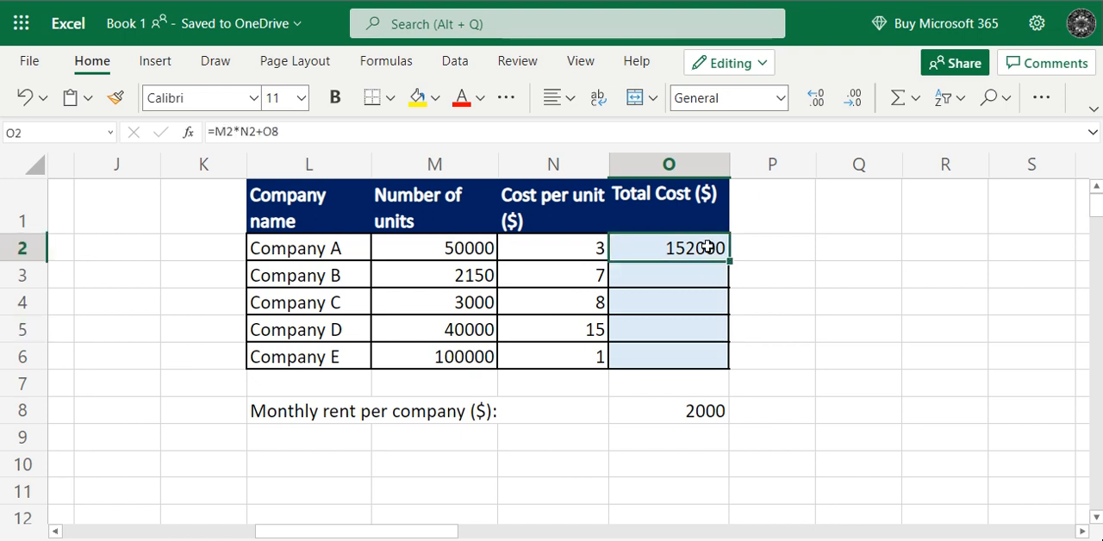
drag(730, 259, 727, 357)
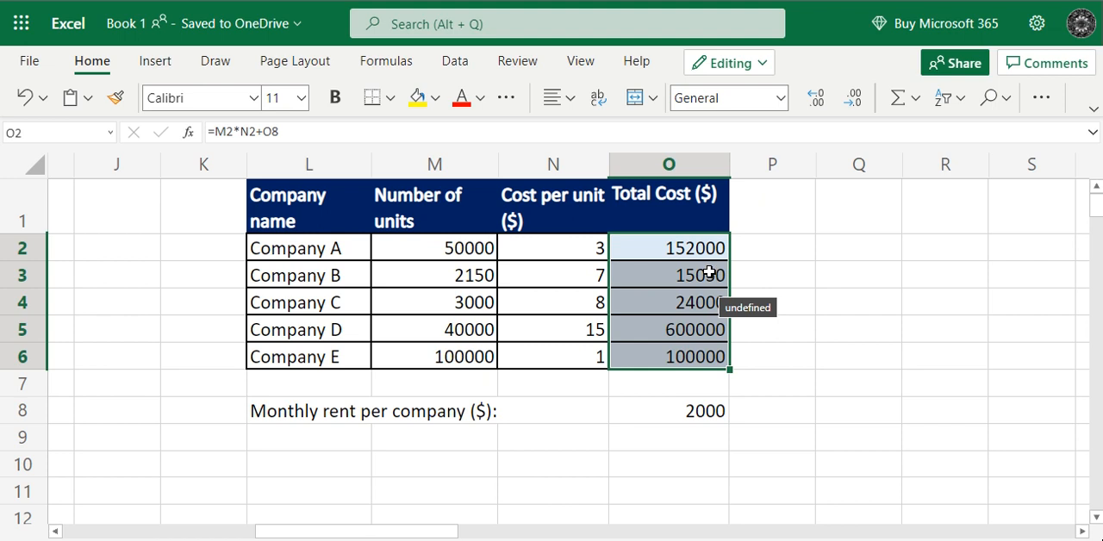
- Examine which cells the Total Cost formulas in O2 through O6 reference, especially for the monthly rent
key(Return)
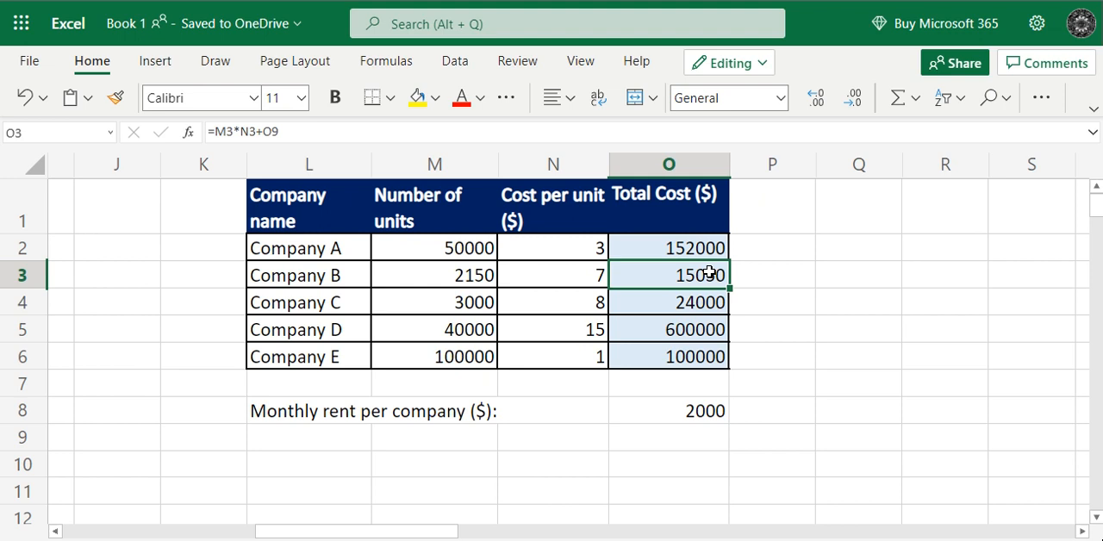
double_click(685, 275)
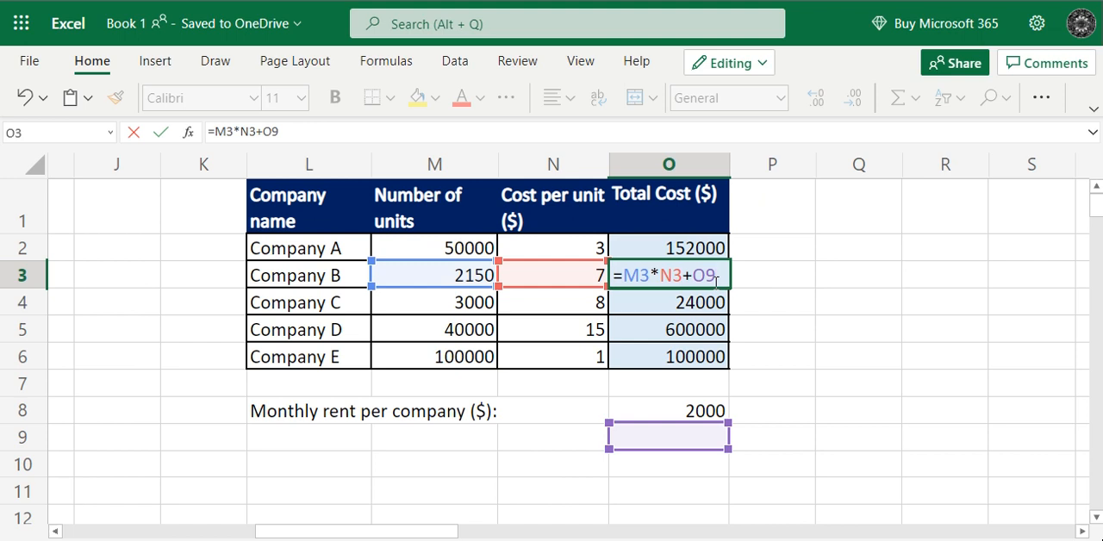
click(714, 248)
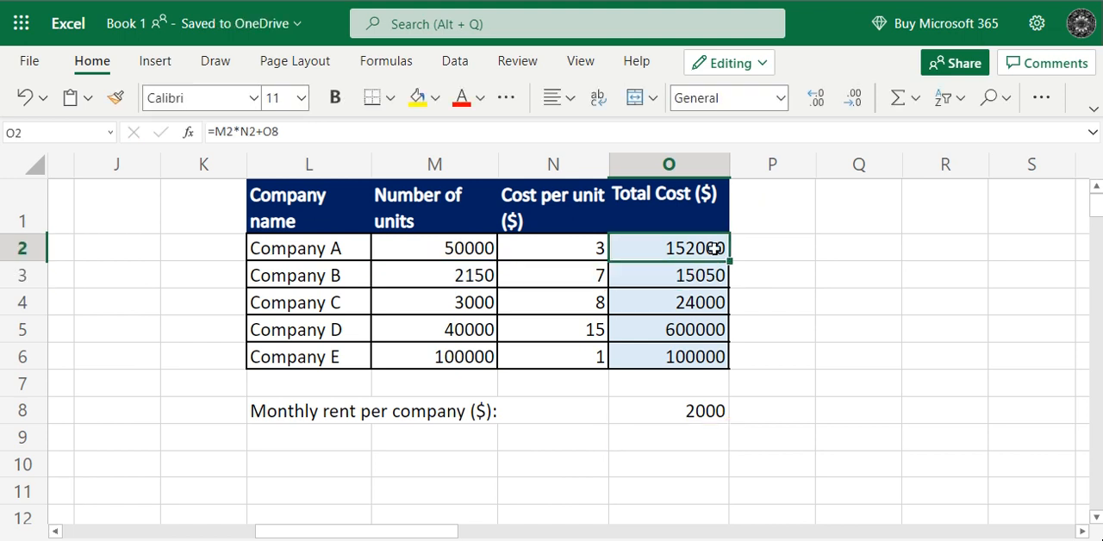
double_click(714, 248)
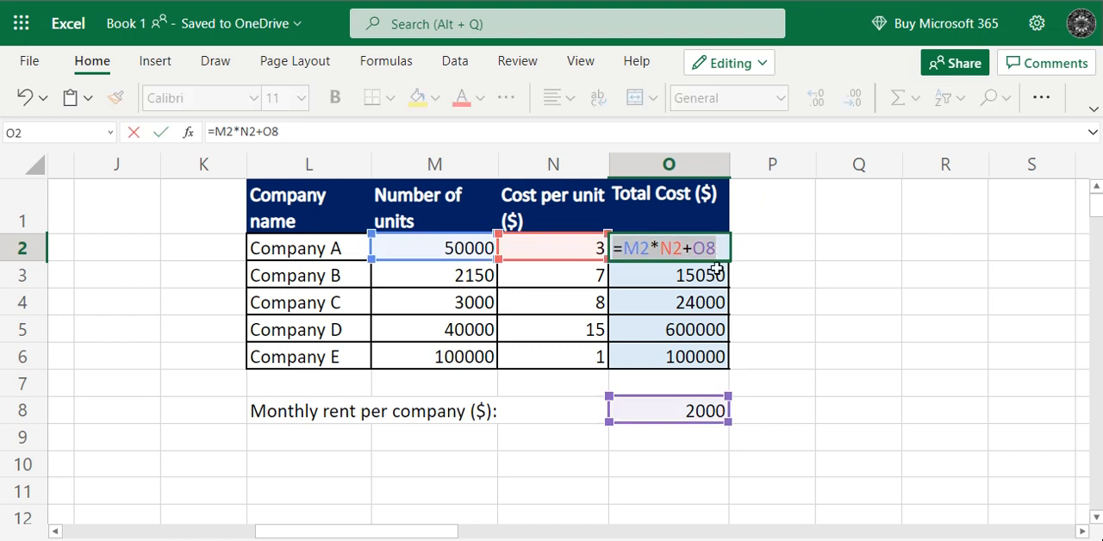
double_click(704, 309)
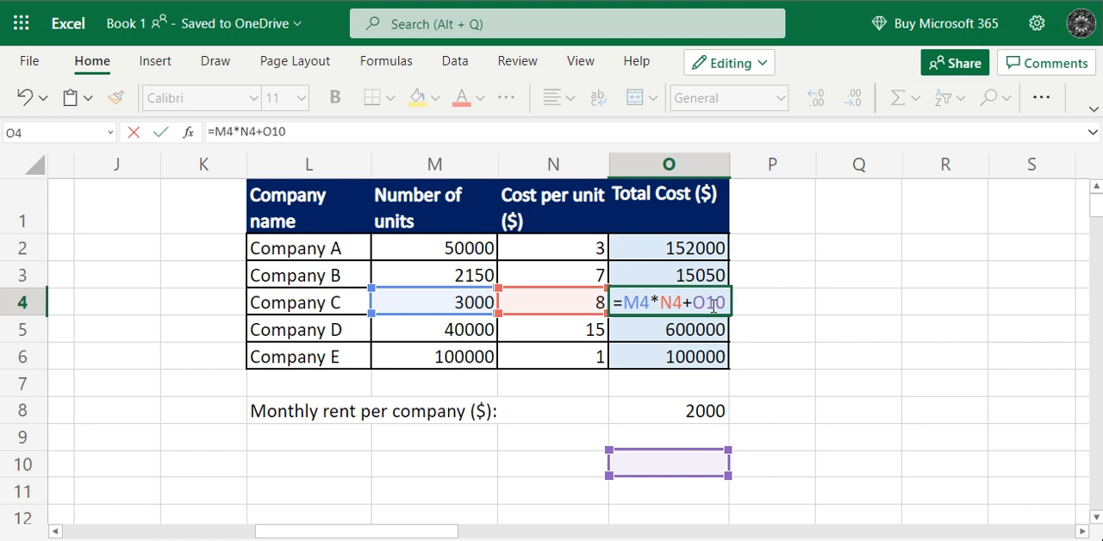
key(Return)
double_click(708, 334)
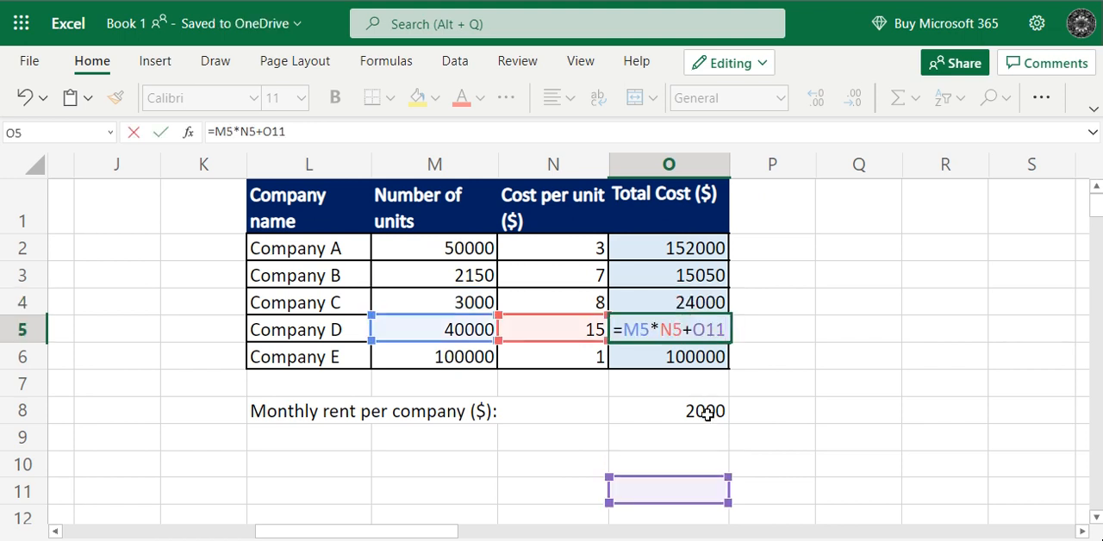
key(Return)
double_click(714, 357)
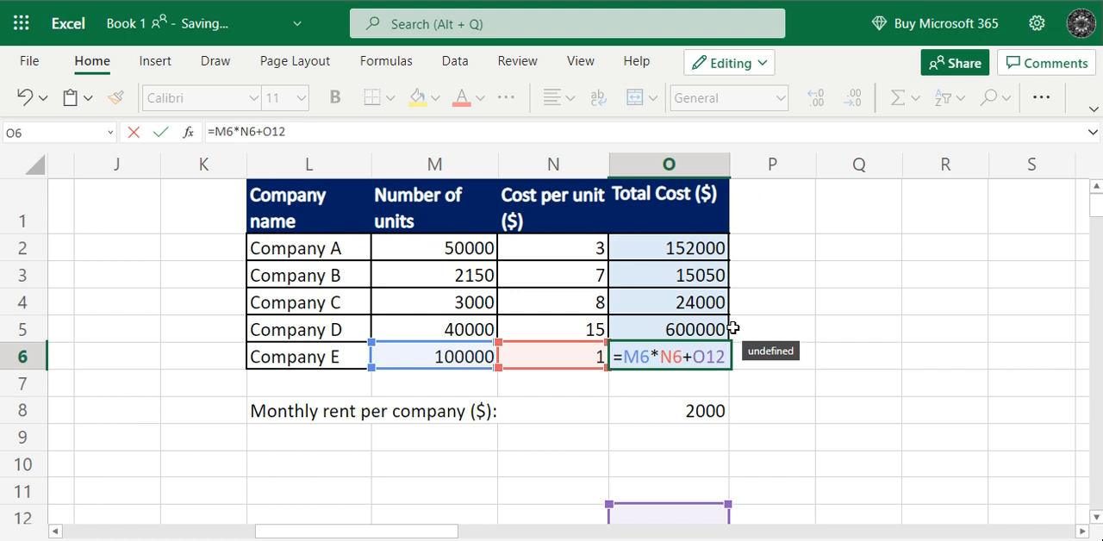
- Make the rent reference in O2 absolute so the formula reads =M2*N2+$O$8, and fill it down through O6
click(705, 250)
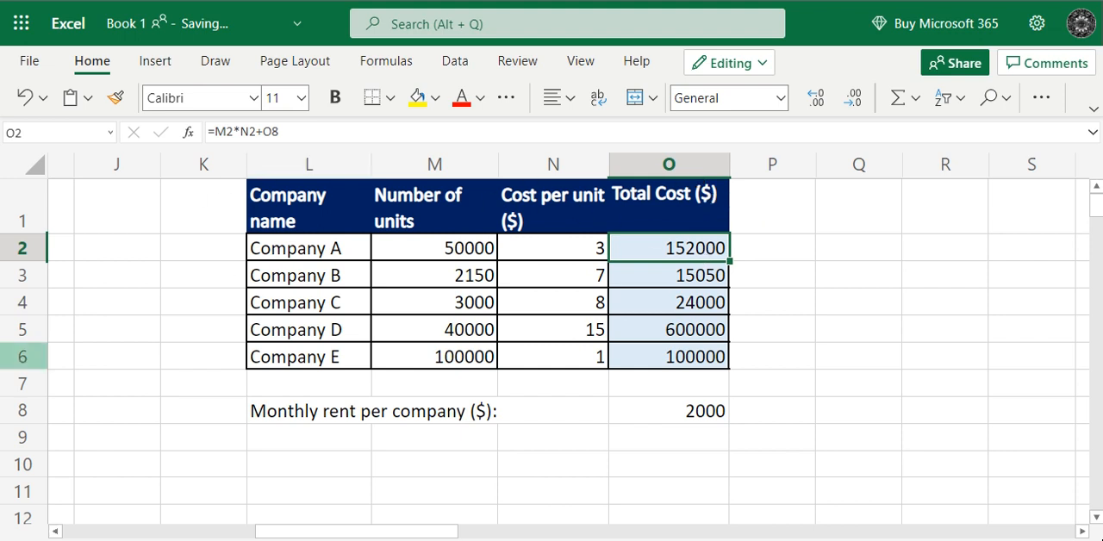
click(261, 132)
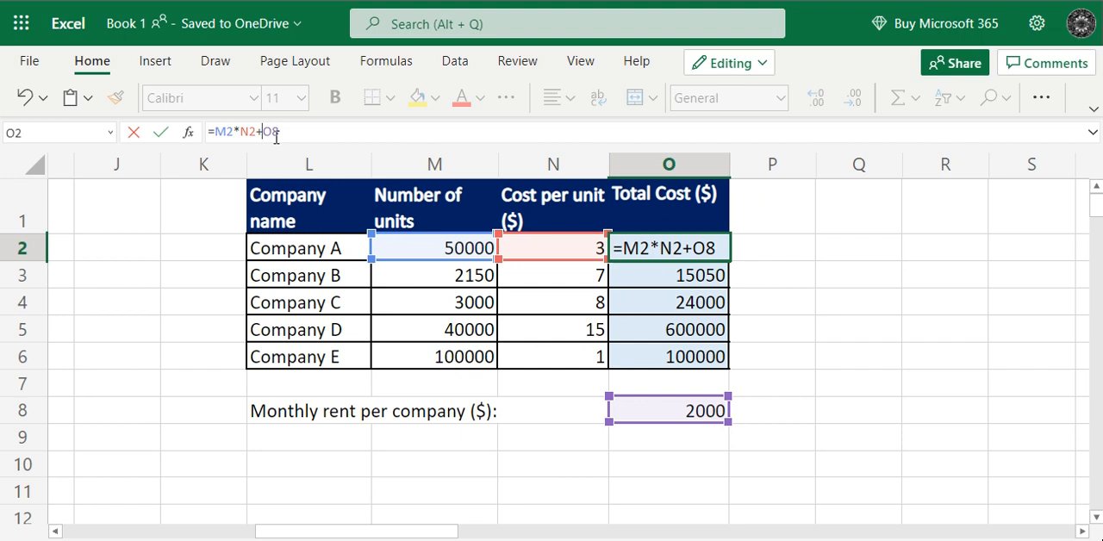
text($O$)
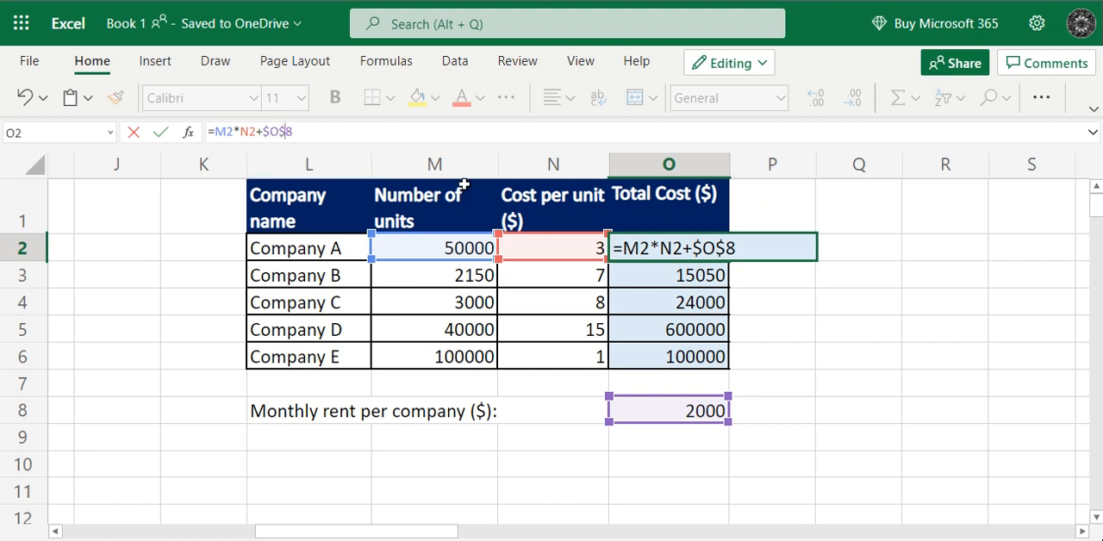
key(Return)
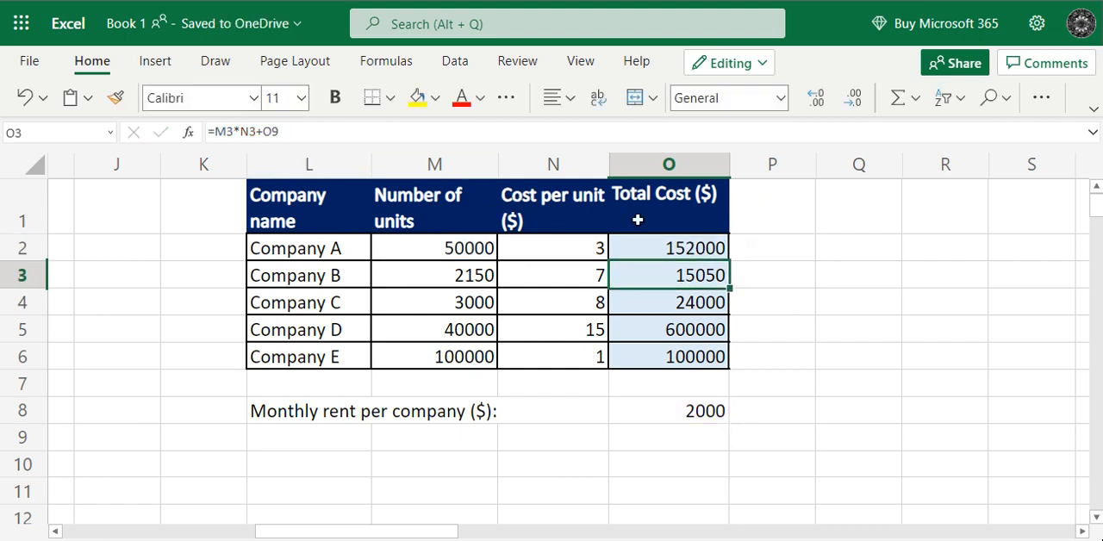
click(664, 256)
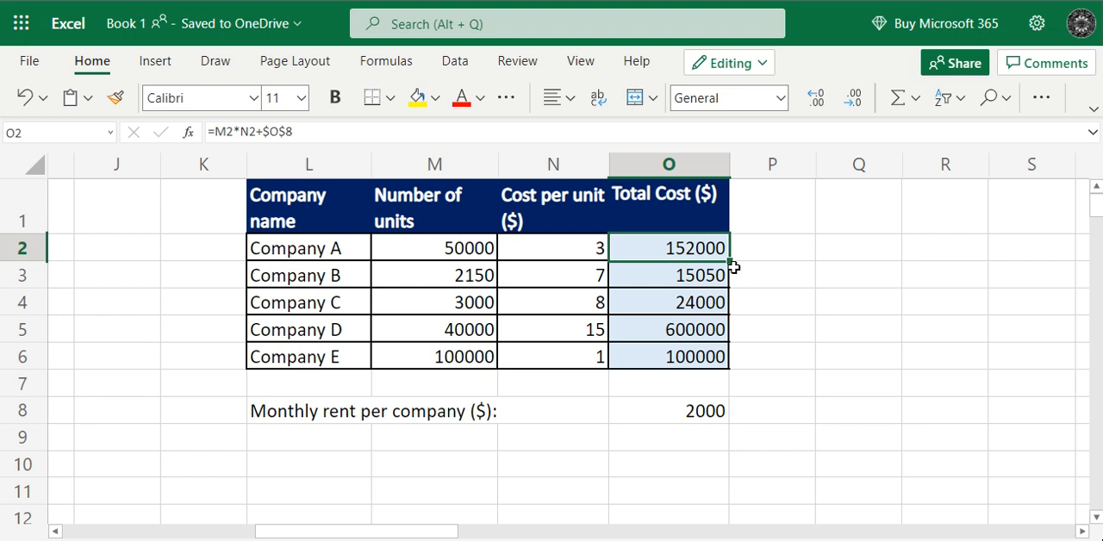
drag(728, 259, 733, 357)
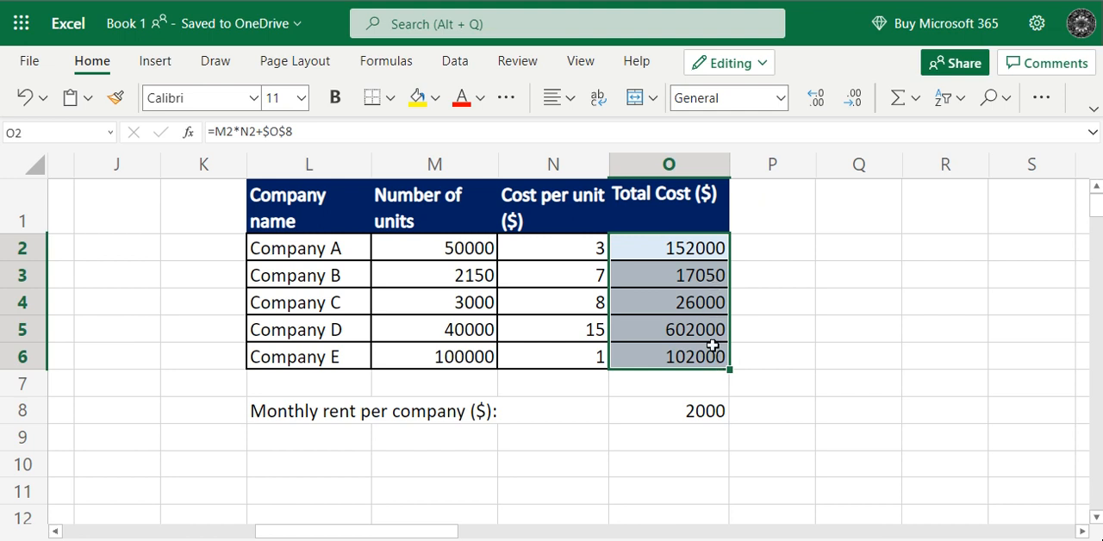
- Check the rent reference in the Total Cost formulas of Company B and Company C, discarding any accidental edit
click(709, 276)
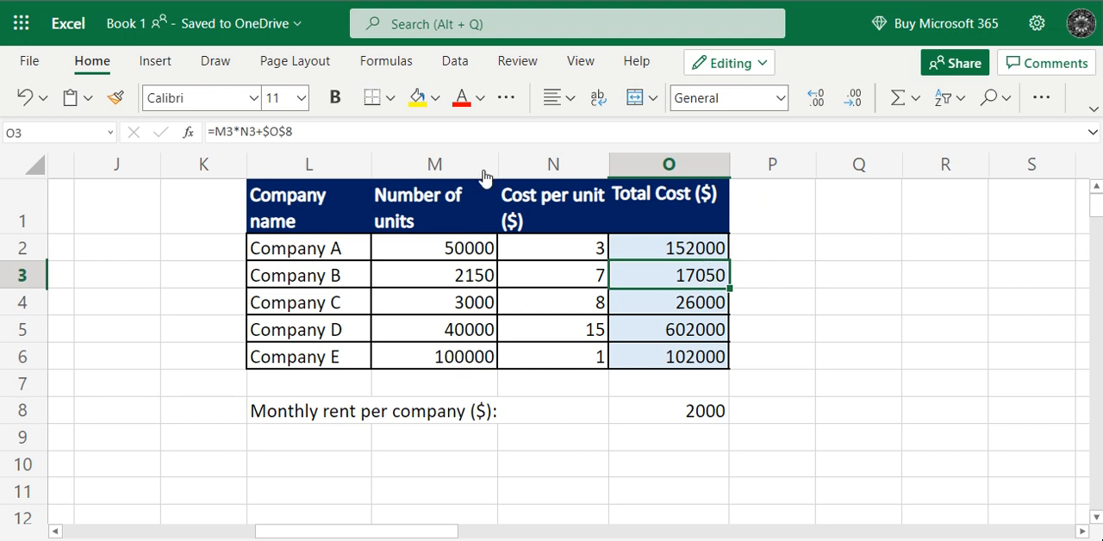
double_click(684, 275)
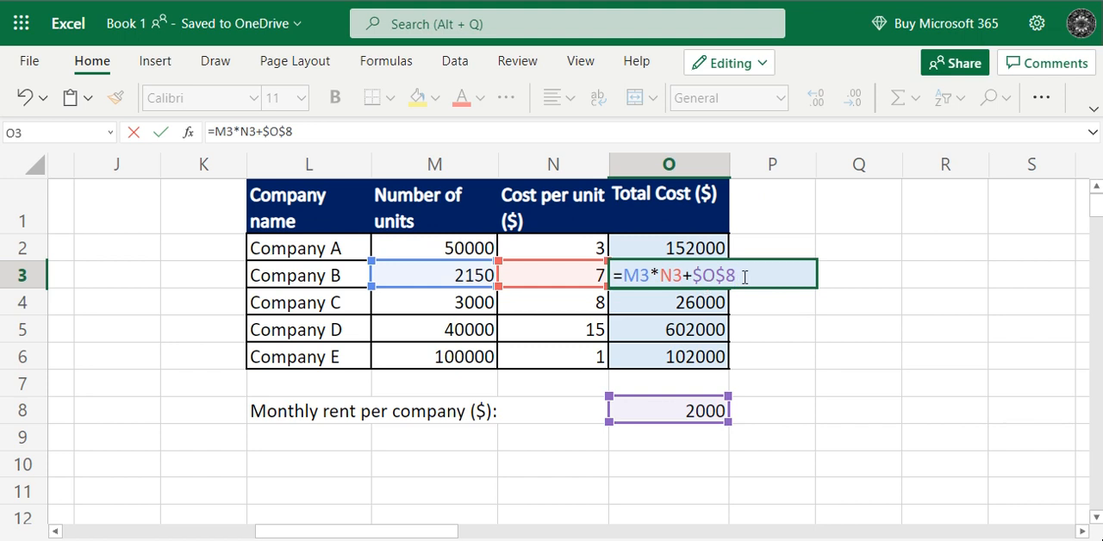
drag(740, 275, 693, 274)
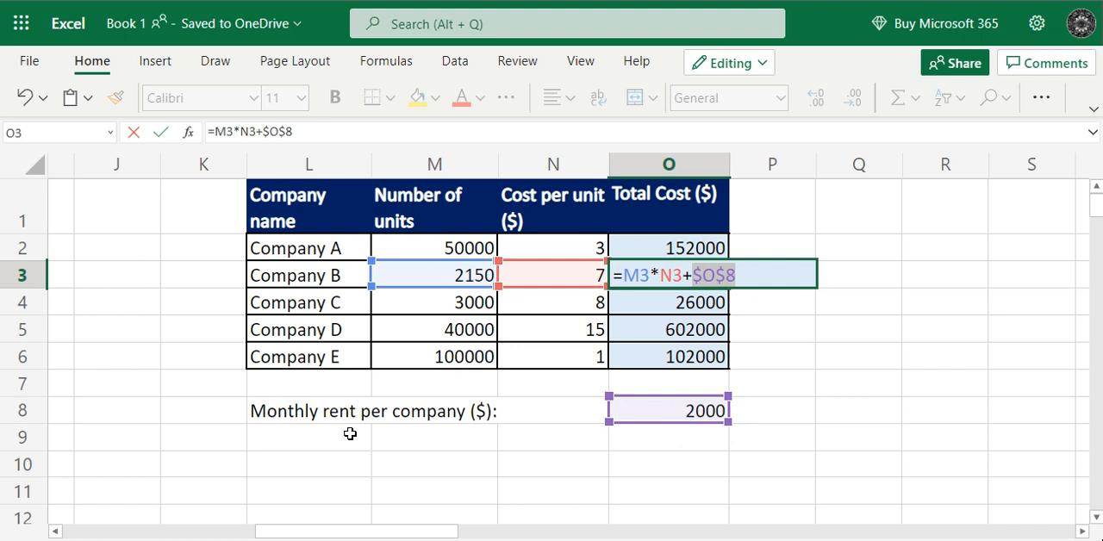
click(701, 306)
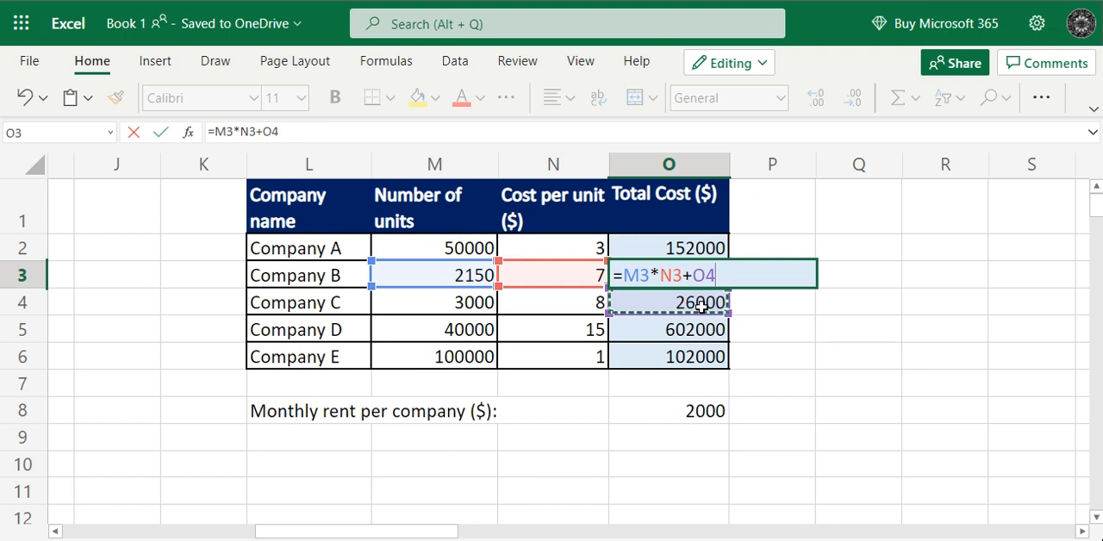
key(ctrl+z)
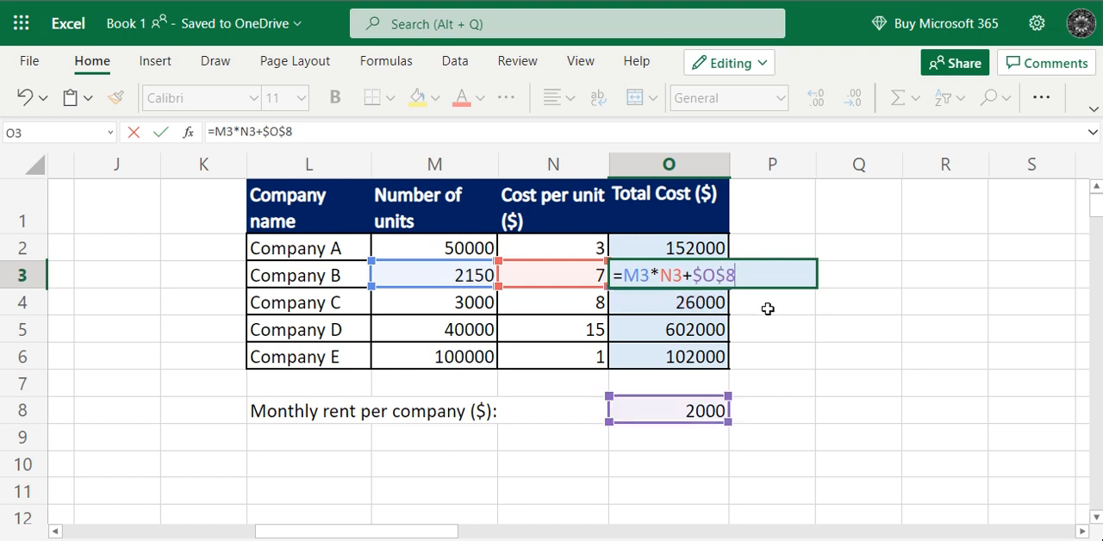
click(746, 306)
double_click(703, 306)
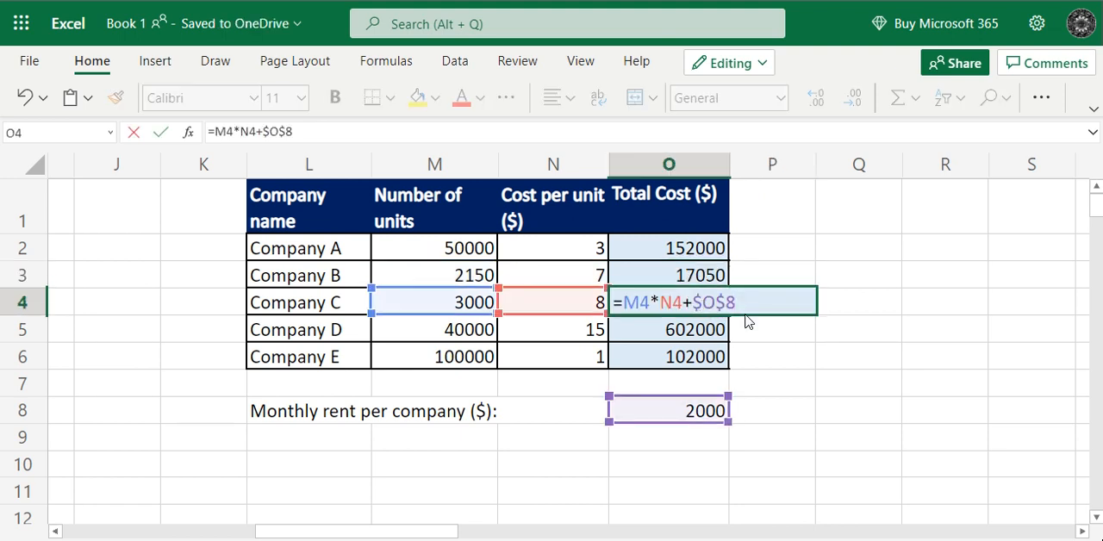
drag(736, 303, 695, 308)
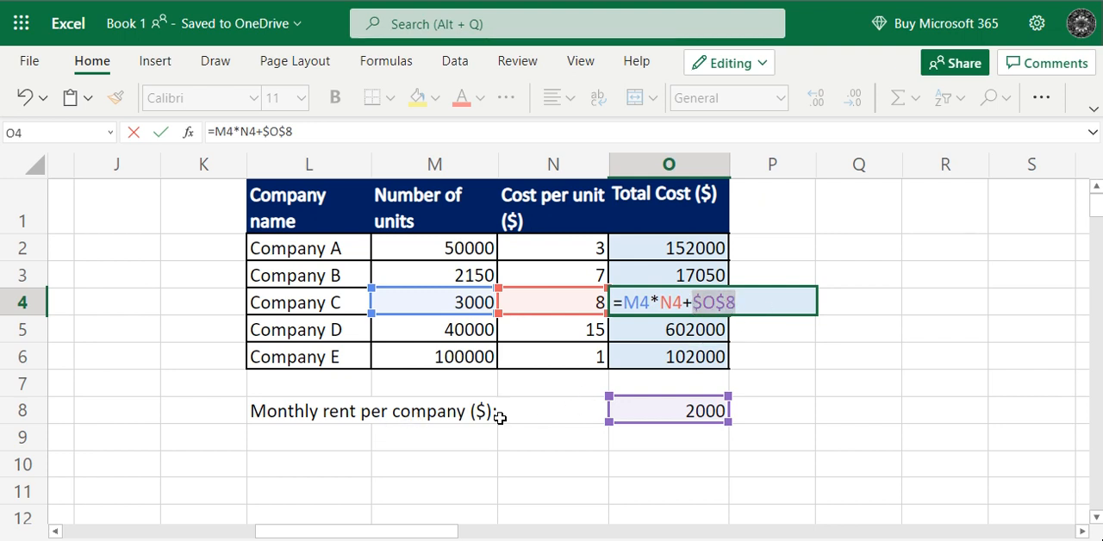
click(763, 332)
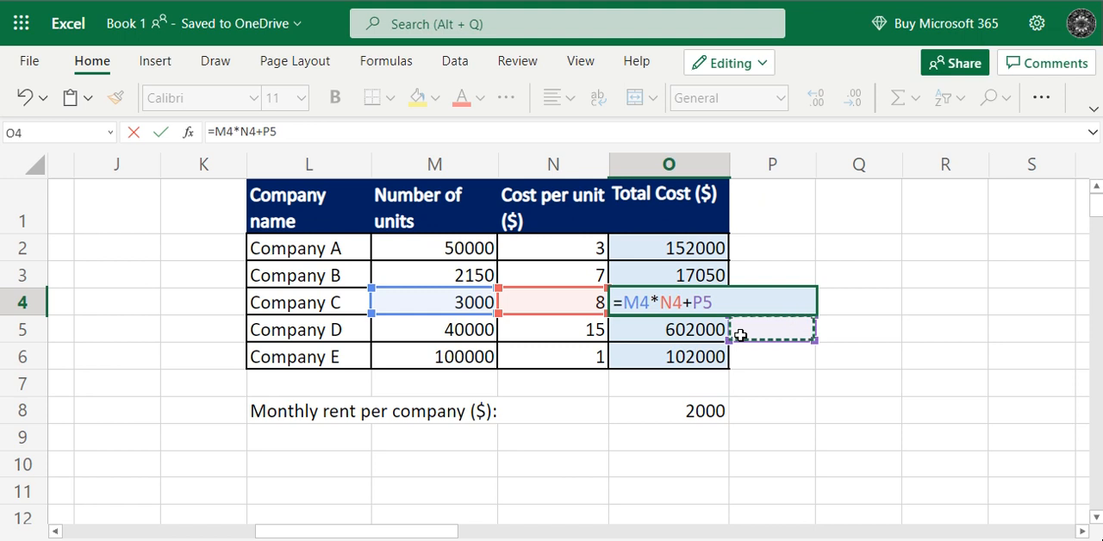
key(ctrl+z)
click(820, 275)
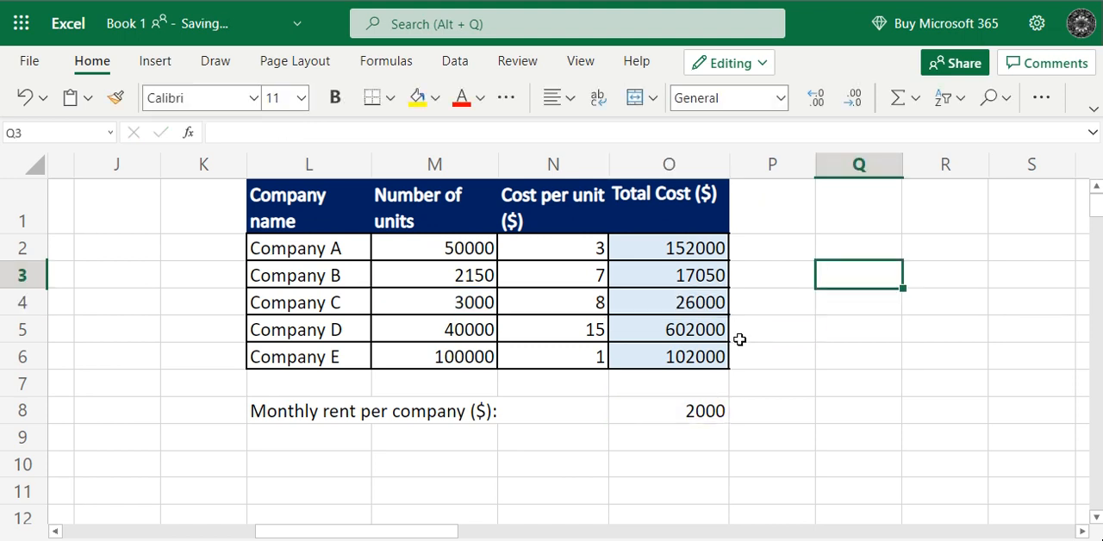
- Check the units, cost-per-unit and rent references in the Total Cost formulas of Company C, Company D and Company E
click(703, 303)
double_click(703, 303)
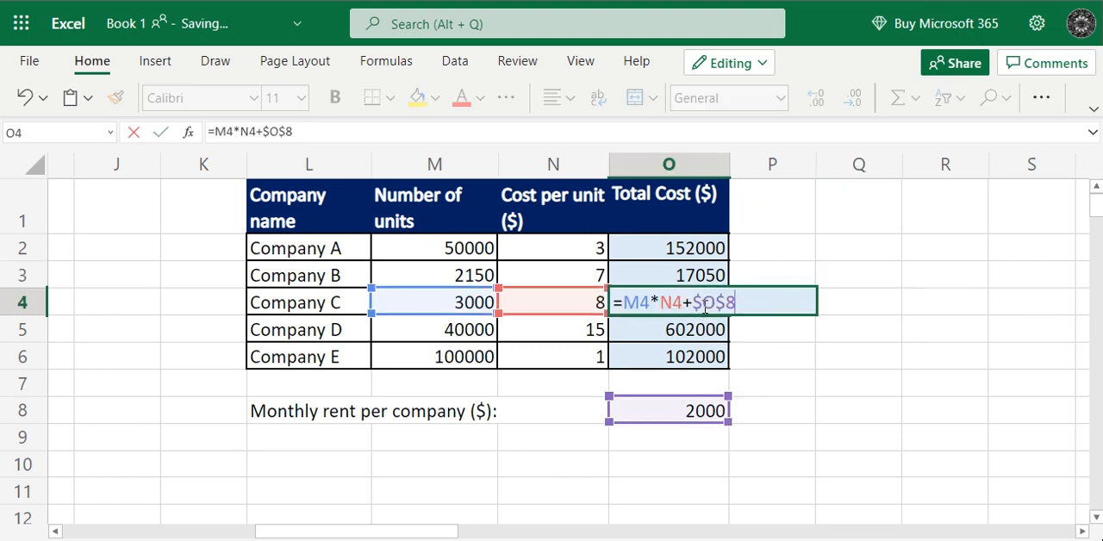
click(702, 332)
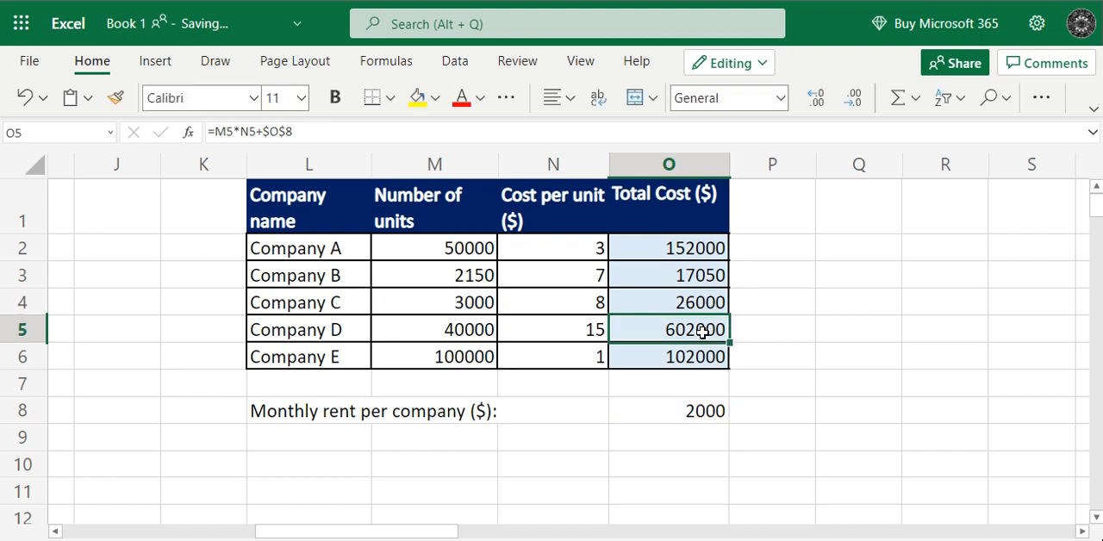
double_click(703, 332)
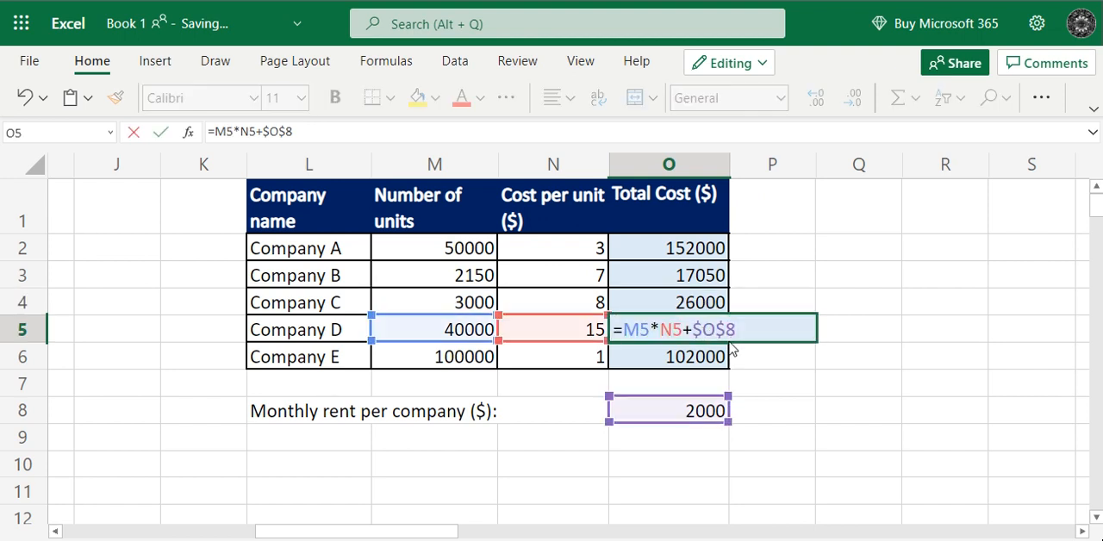
double_click(712, 355)
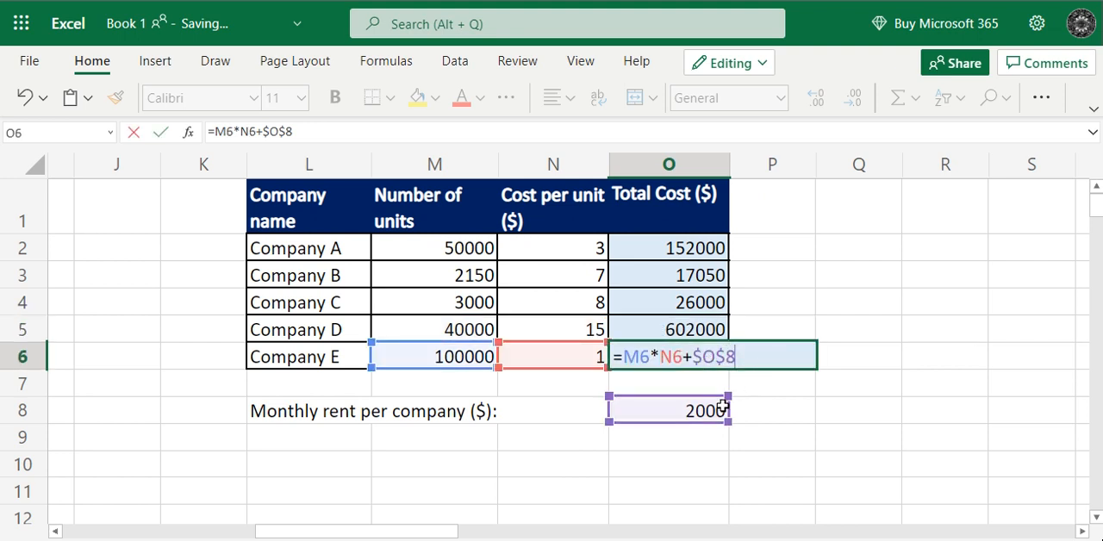
click(750, 280)
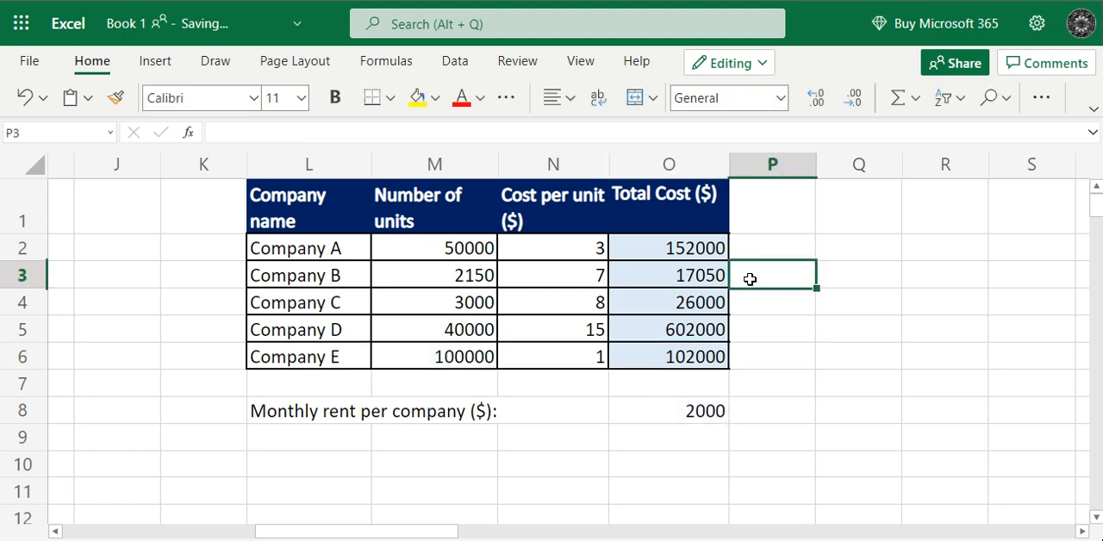
click(712, 438)
click(713, 466)
click(712, 494)
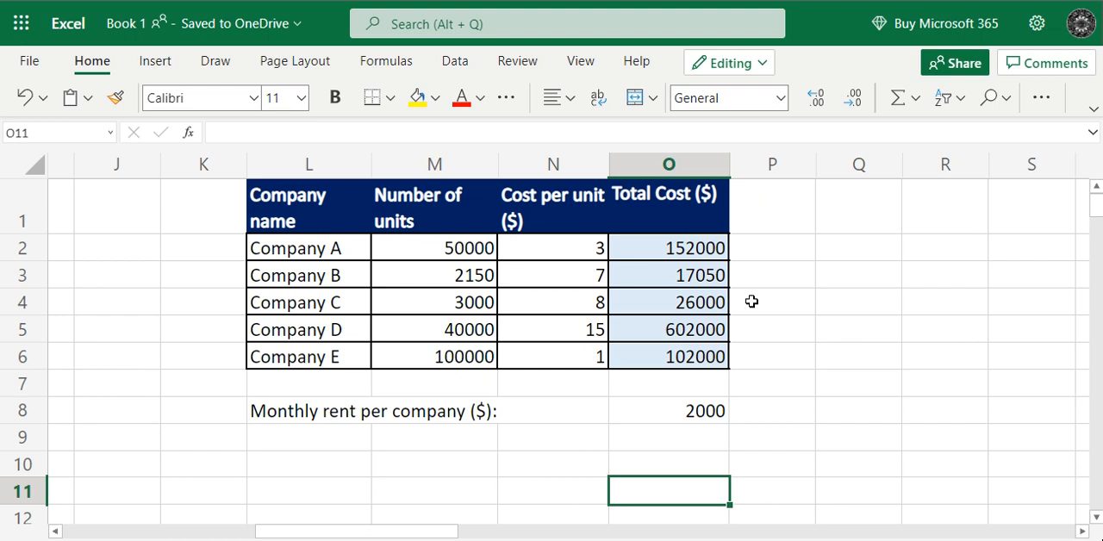
drag(712, 249, 712, 357)
click(770, 283)
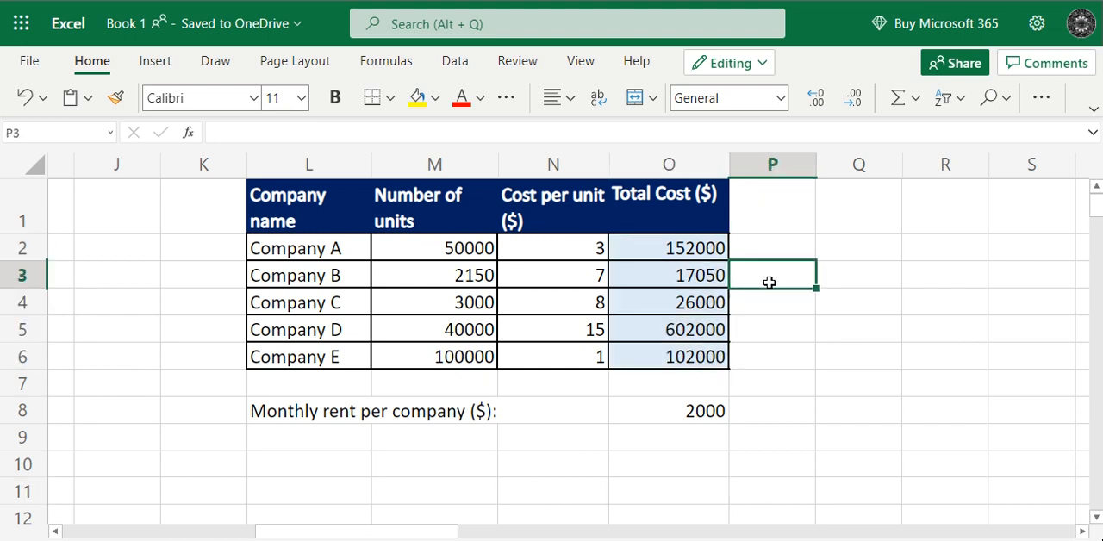